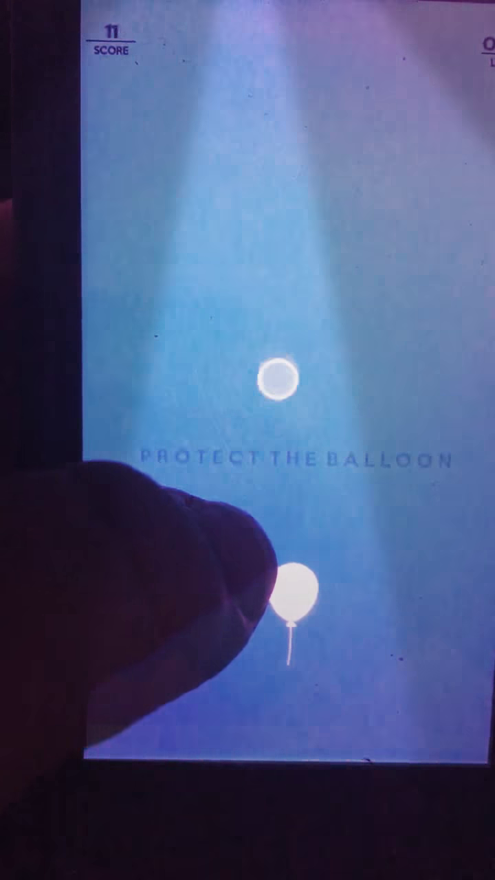
{"action": "left_click_drag", "start_coordinate": [304, 349], "coordinate": [379, 426]}
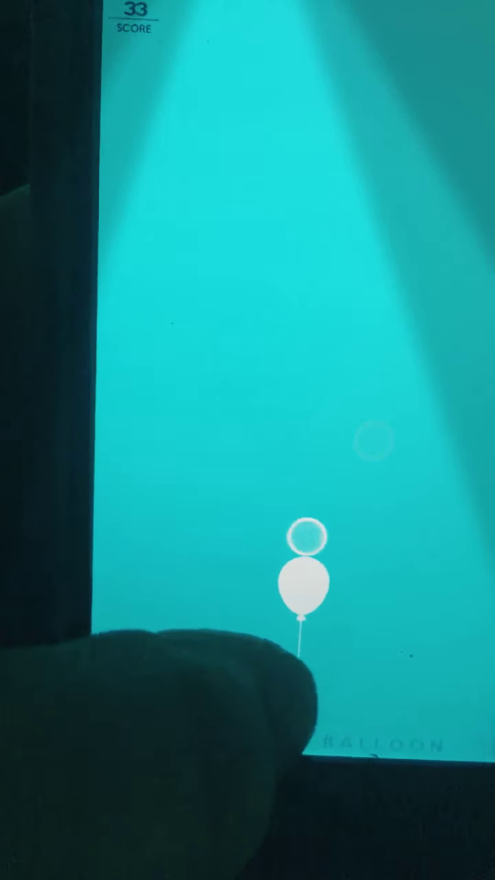